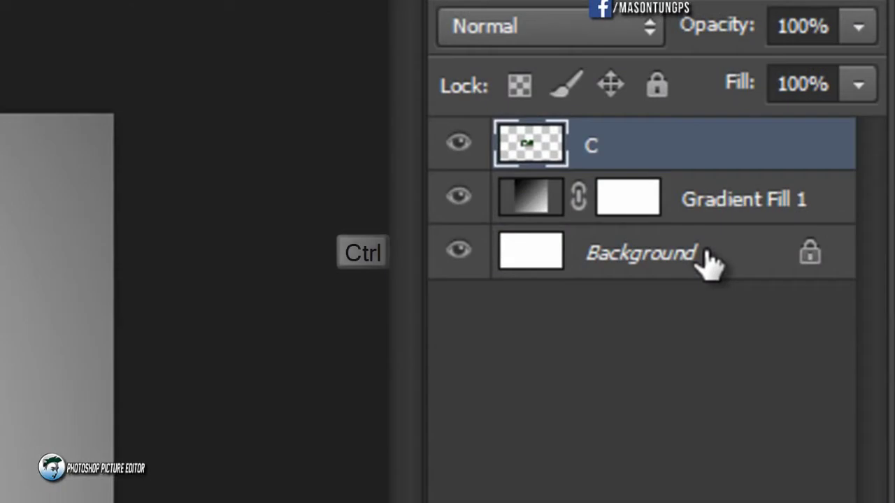
Step: Align the C layer to the vertical and horizontal centres of the Background layer, then leave only the C layer selected
left_click(832, 187, "ctrl")
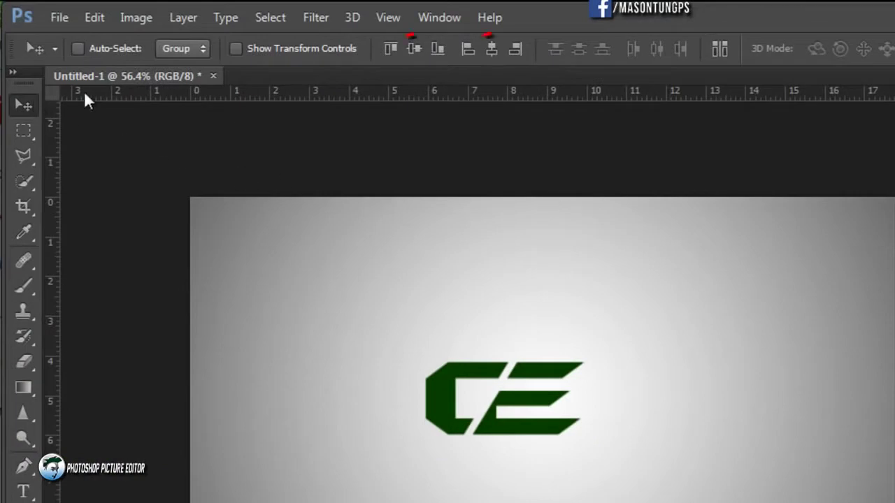
left_click(416, 51)
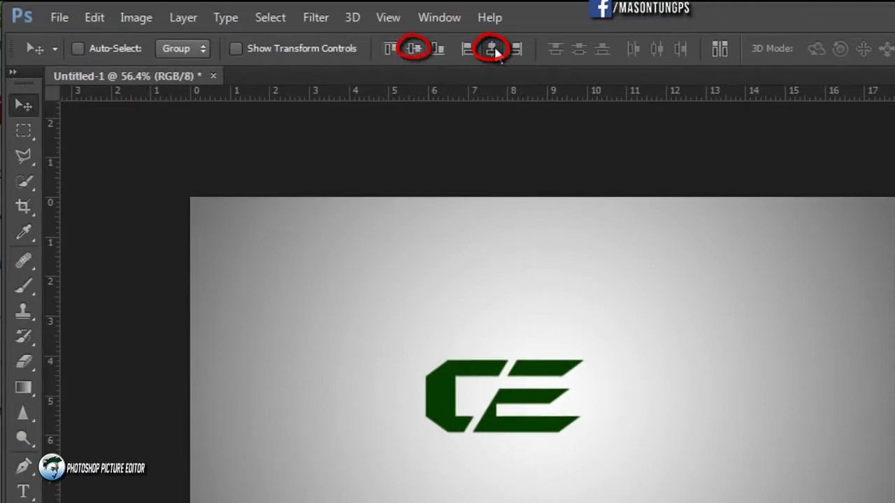
left_click(492, 49)
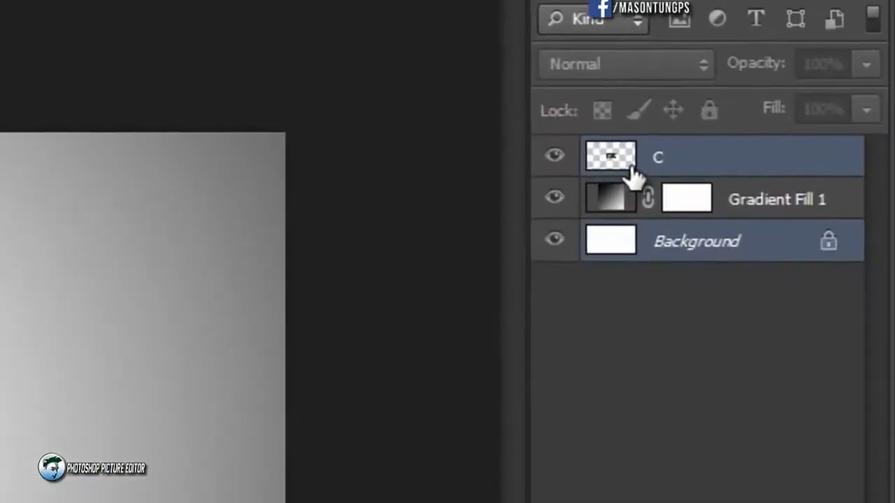
left_click(671, 161)
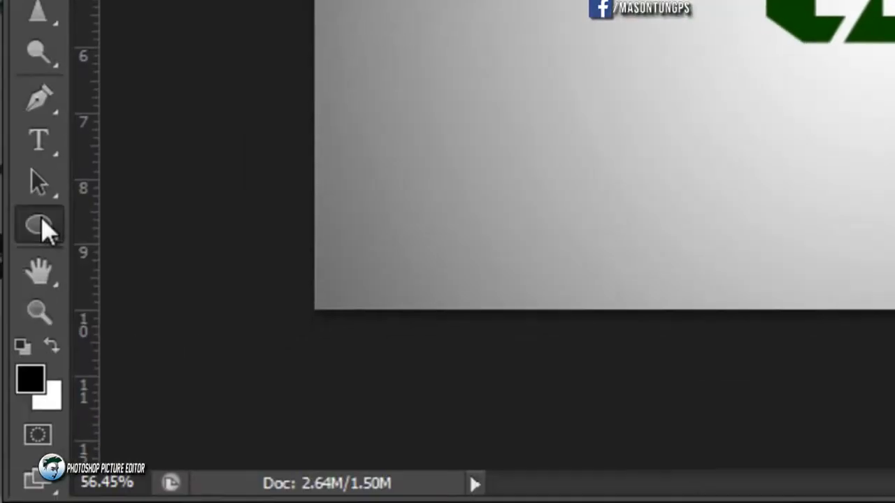
Step: Draw an ellipse about 359 × 332 px over the CE lettering and set its width to 332 px to make a circle
left_click(40, 225)
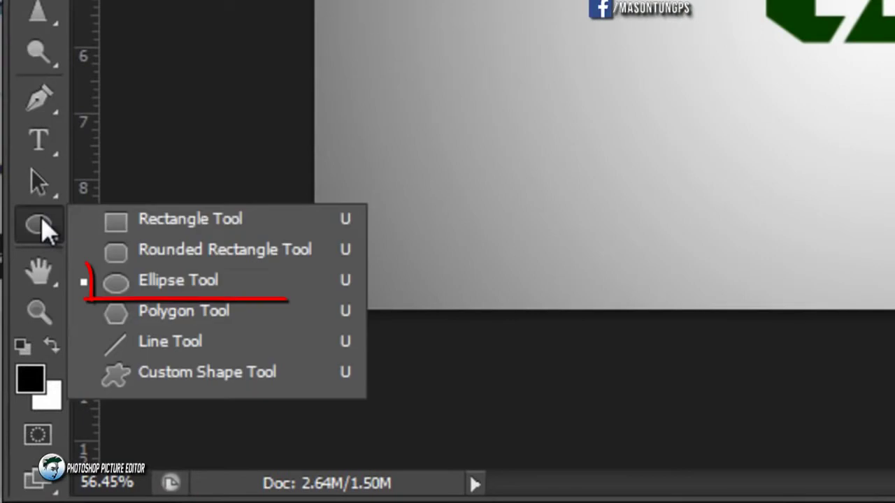
left_click(128, 280)
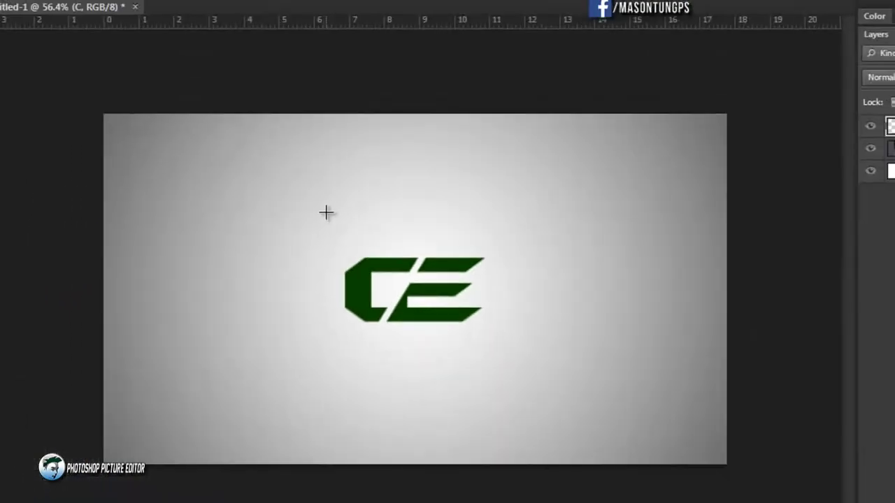
left_click_drag(327, 212, 500, 372)
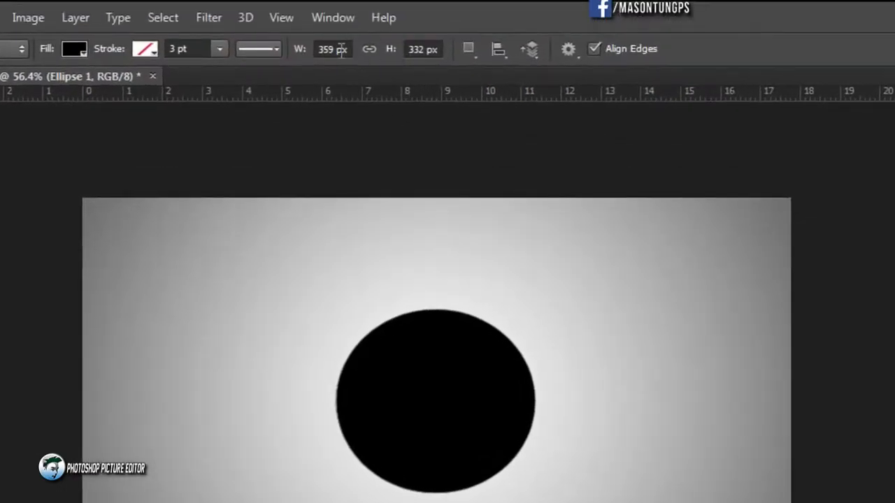
left_click(336, 49)
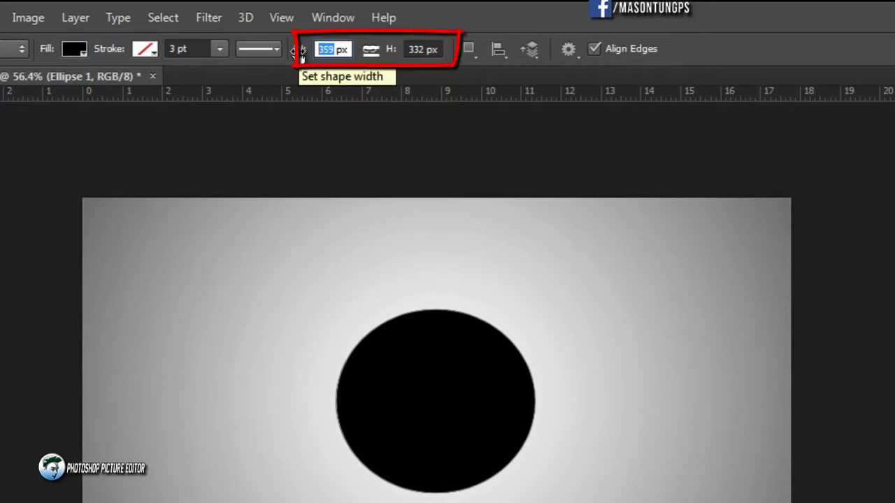
type("332")
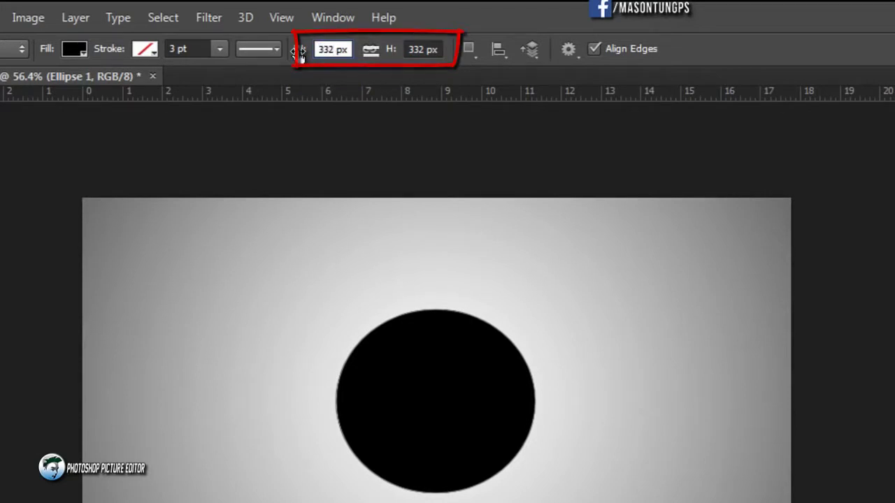
key("Return")
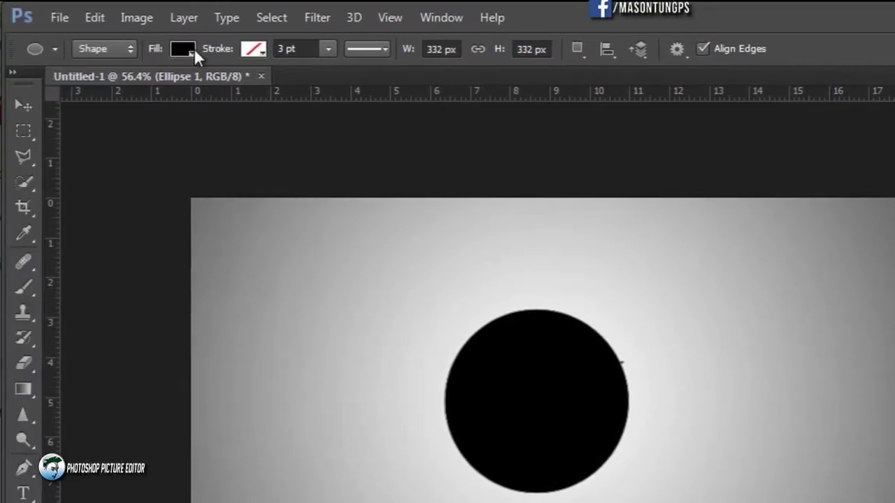
Step: Remove the circle's fill and give it a black stroke about 11.31 pt wide
left_click(184, 49)
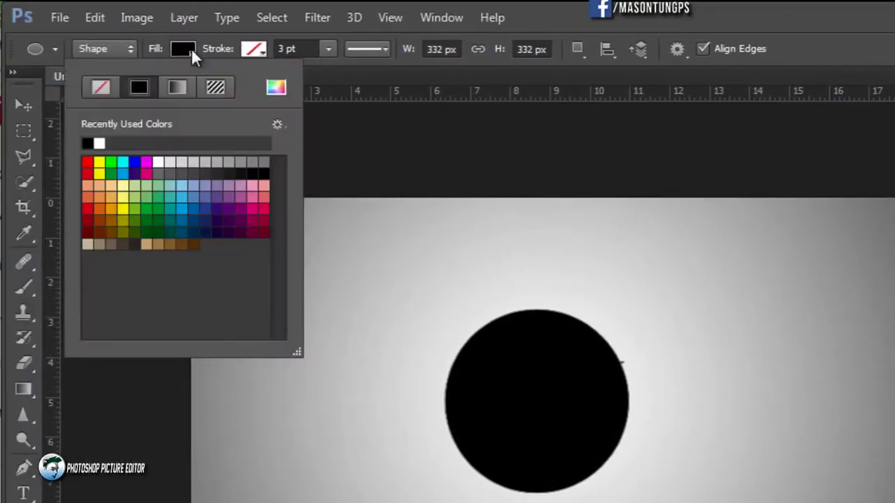
left_click(108, 82)
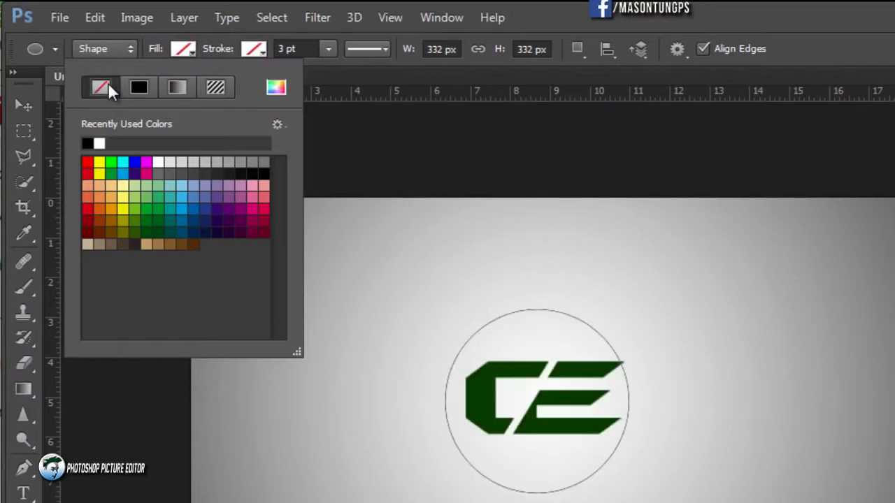
left_click(262, 50)
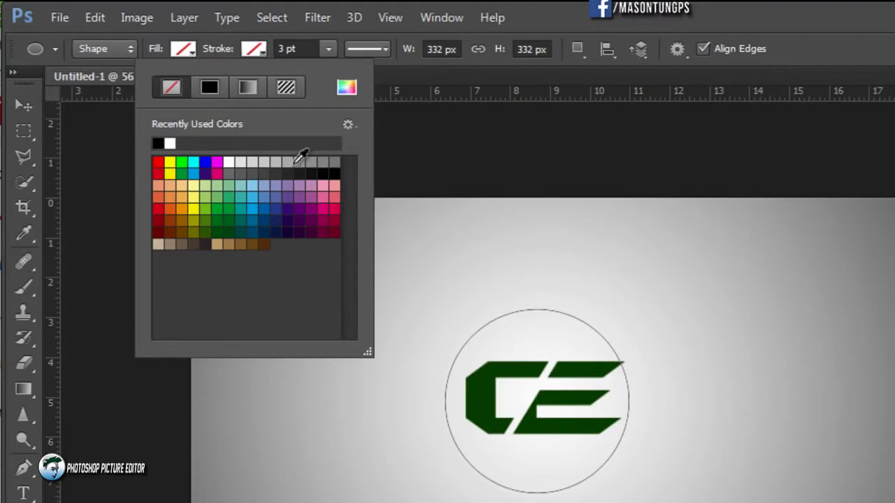
left_click(336, 170)
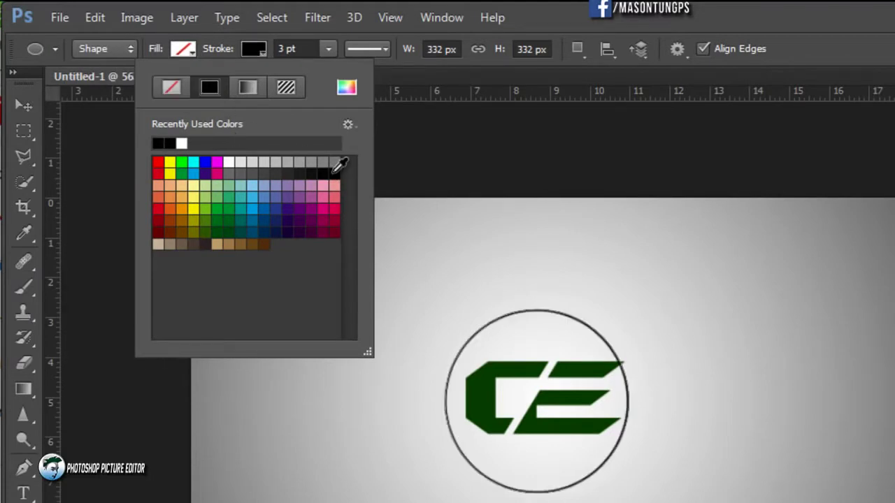
left_click(328, 50)
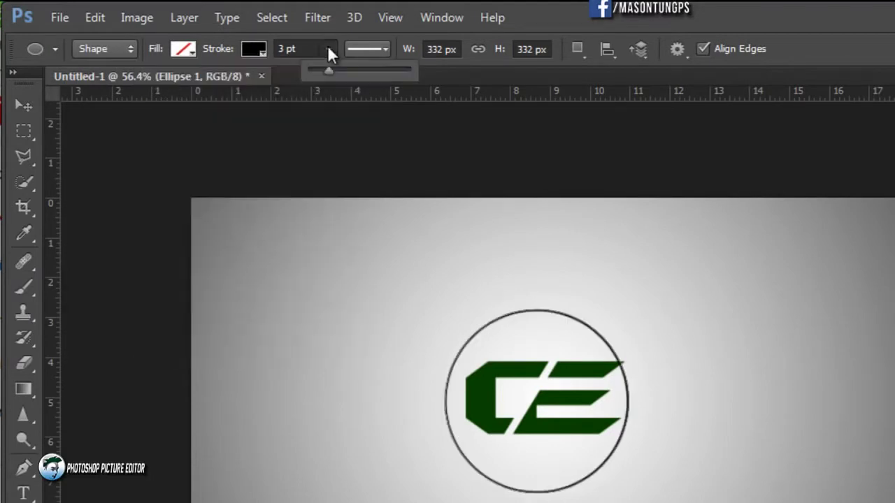
left_click_drag(335, 71, 342, 71)
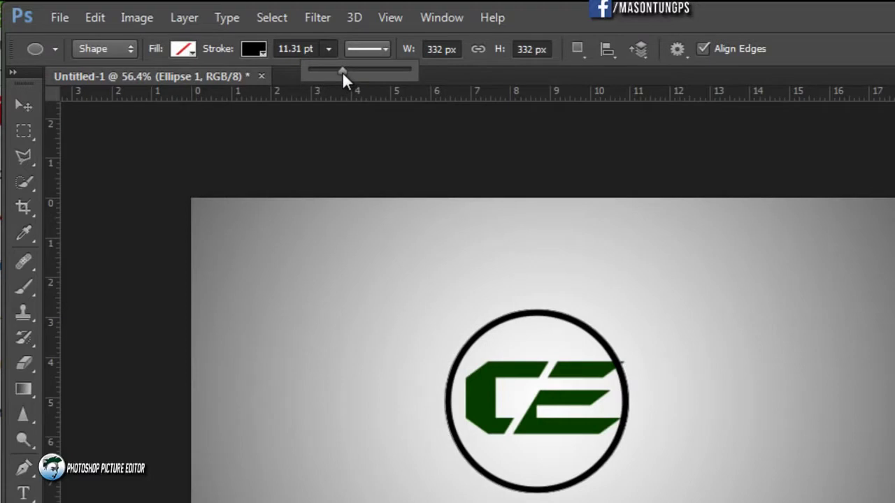
left_click_drag(339, 71, 342, 71)
Step: Move the circle outline so that it is centred around the CE lettering, nudging it slightly downward
left_click(28, 103)
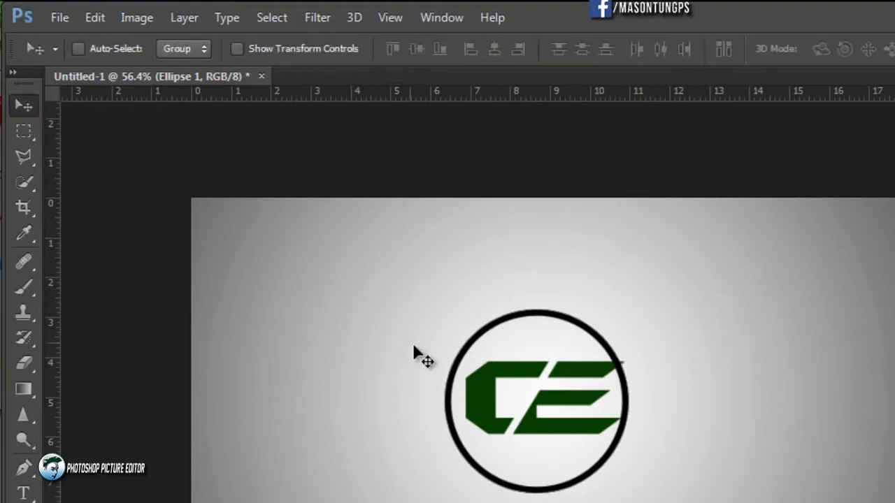
left_click_drag(498, 380, 502, 363)
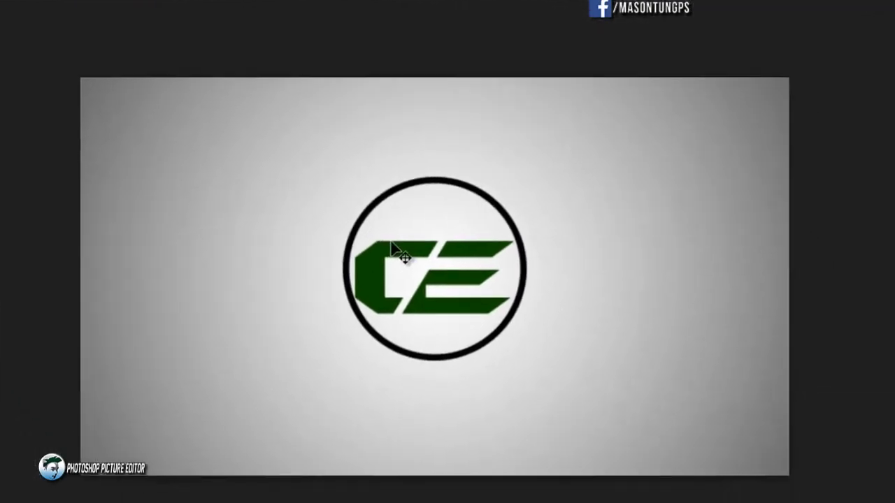
key("Down")
key("Down")
key("Down")
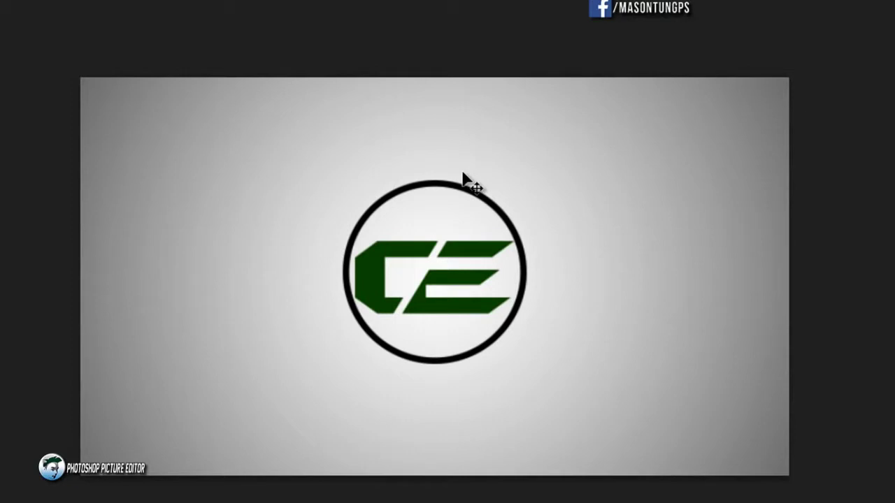
Step: Enlarge the circle slightly with Free Transform, keeping its proportions and centre, and apply the change
key("ctrl+t")
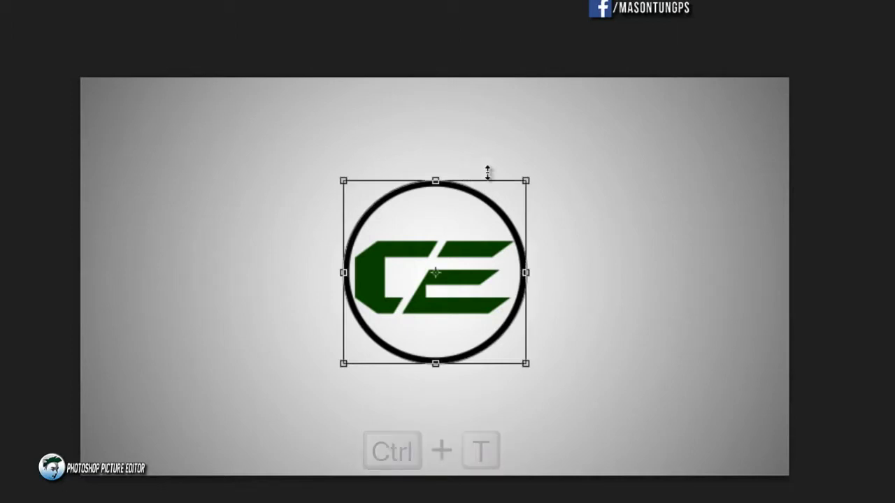
mouse_move(525, 180)
left_mouse_down()
mouse_move(549, 162)
mouse_move(529, 181)
left_mouse_up()
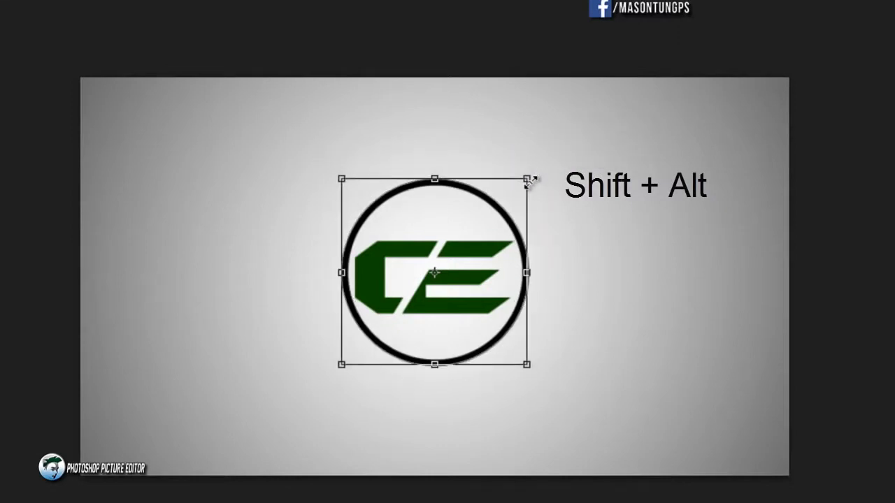
key("Return")
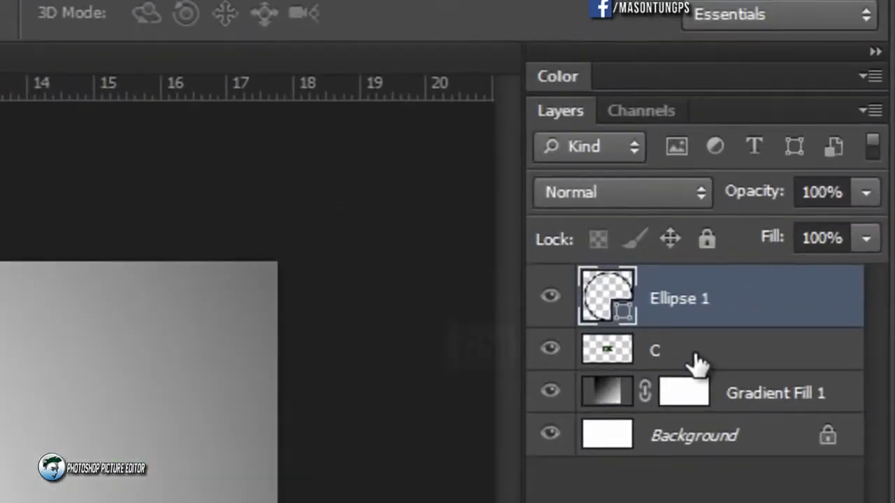
Step: Group the Ellipse 1 and C layers together
key("ctrl")
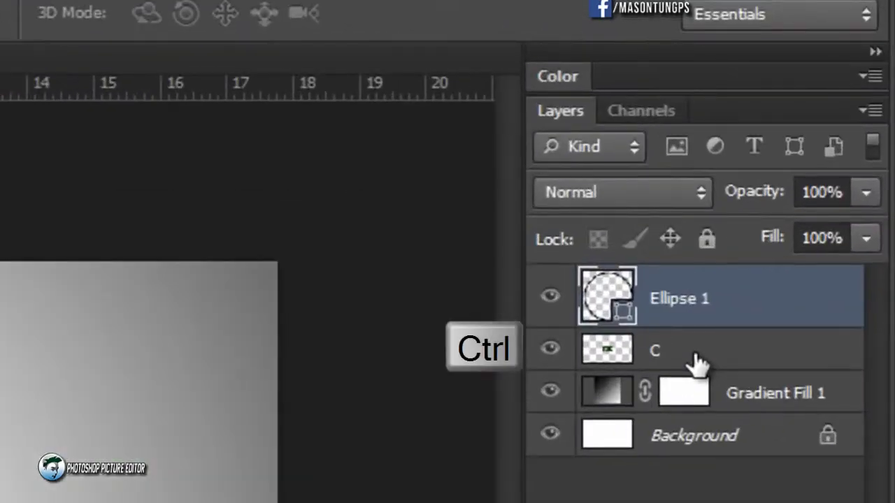
left_click(697, 362, "ctrl")
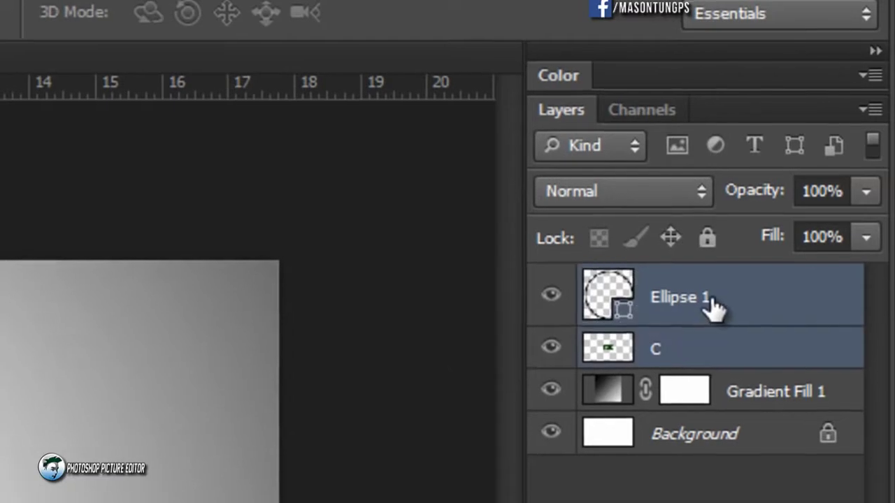
left_click_drag(711, 305, 714, 325)
left_click_drag(725, 289, 812, 491)
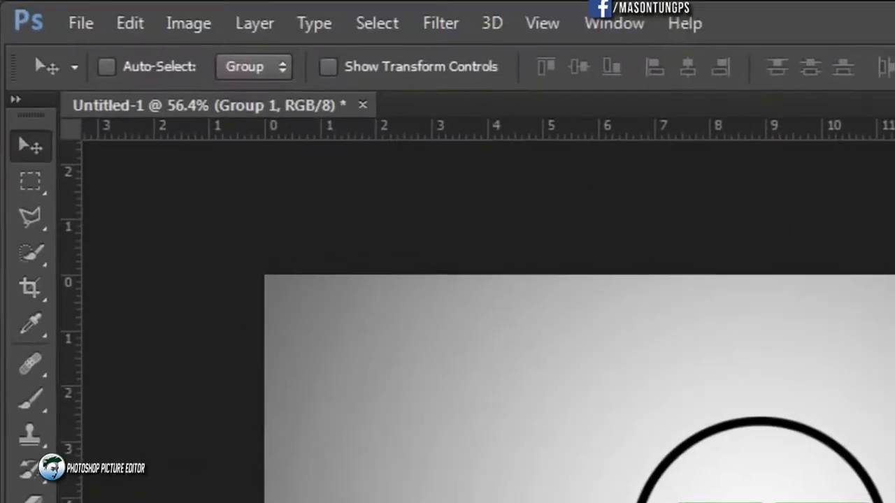
Step: Open the galaxy image "Screen Shot 2013-05-29 at 10.40.26 PM (1)" from the Downloads folder
left_click(76, 24)
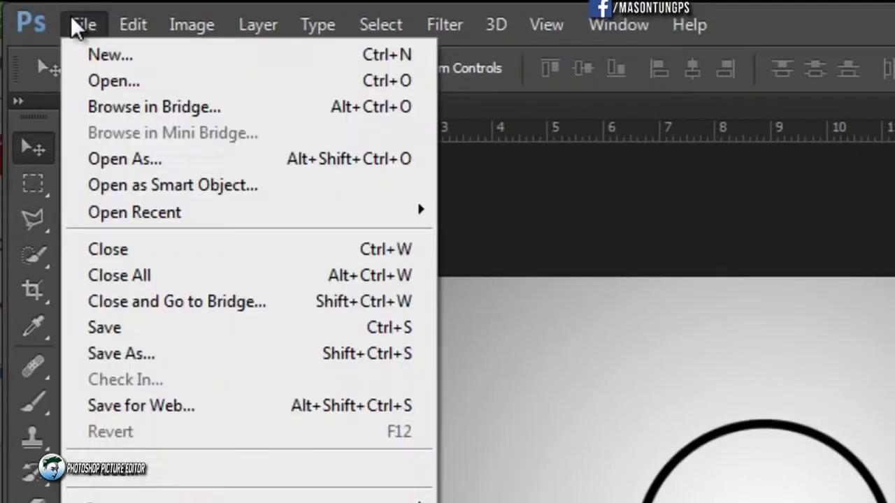
left_click(105, 78)
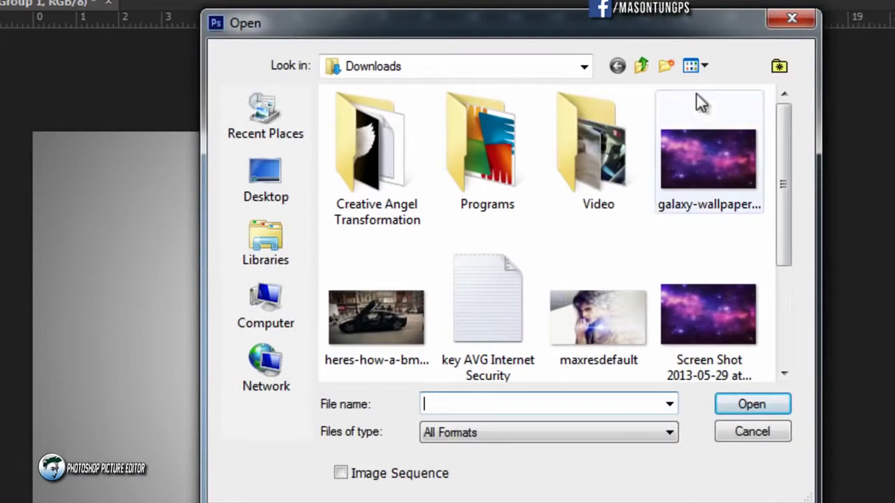
left_click(727, 311)
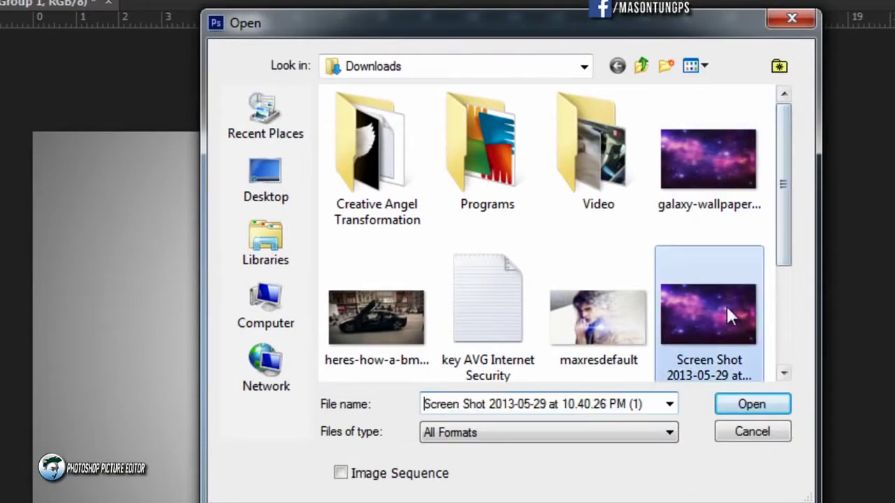
left_click(757, 403)
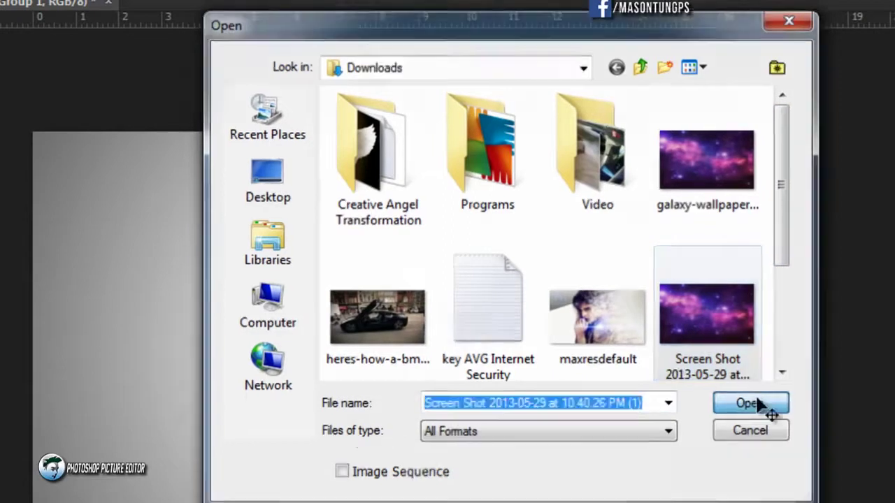
left_click(561, 355)
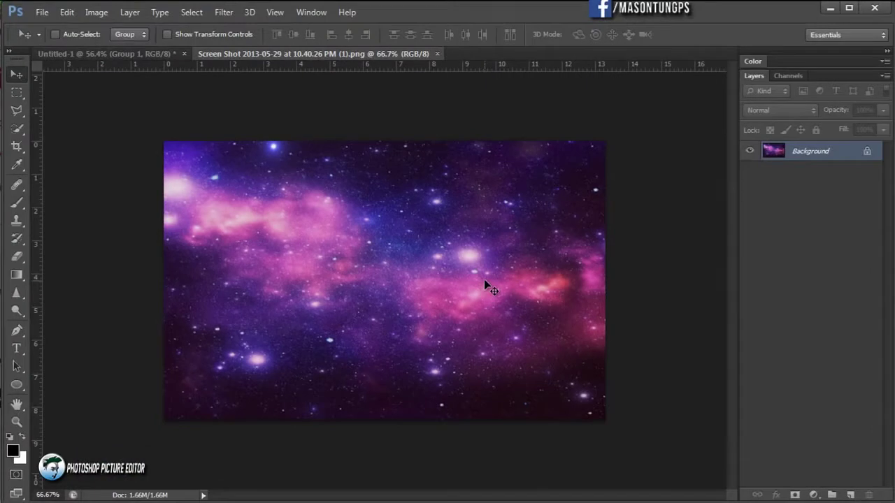
Step: Copy the entire galaxy image and paste it into the Untitled-1 logo document above the group
key("ctrl+a")
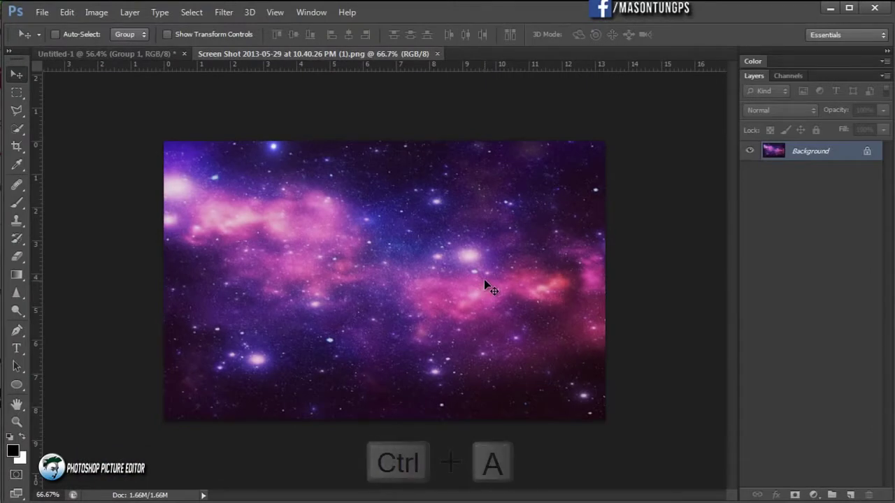
key("ctrl+c")
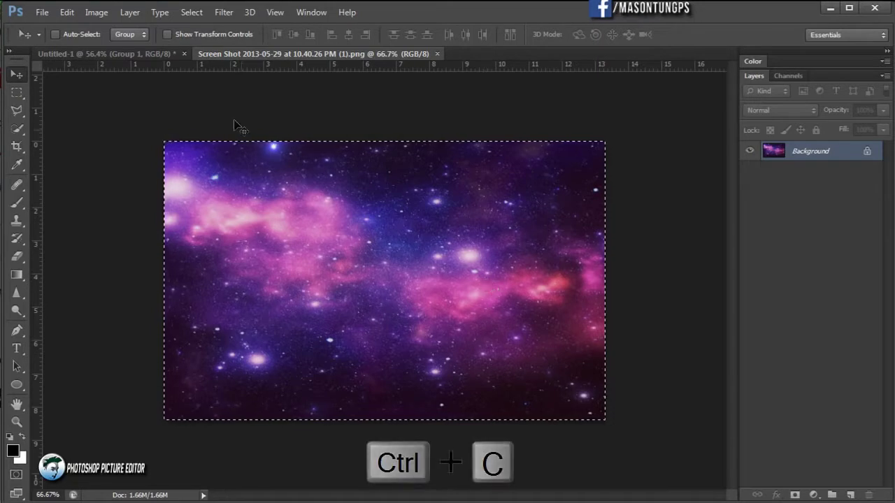
left_click(131, 55)
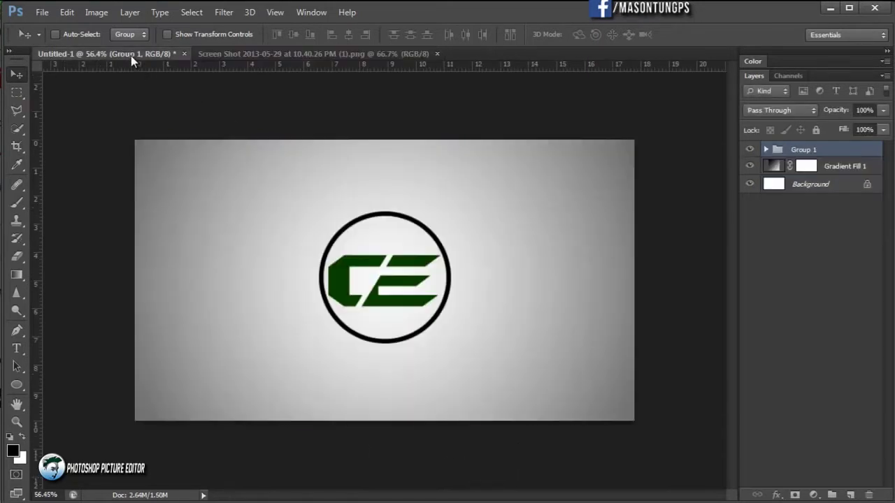
key("ctrl+v")
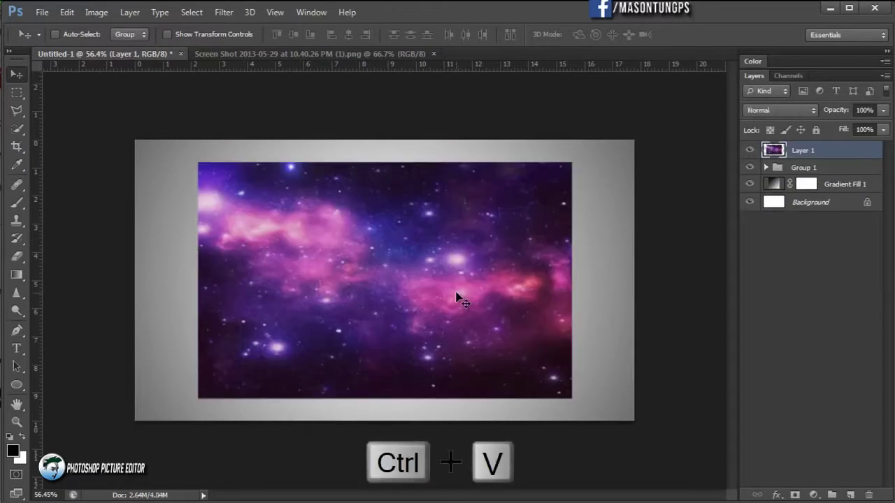
Step: Scale the galaxy image on Layer 1 down with Free Transform and clip it to the Group 1 logo
key("ctrl+t")
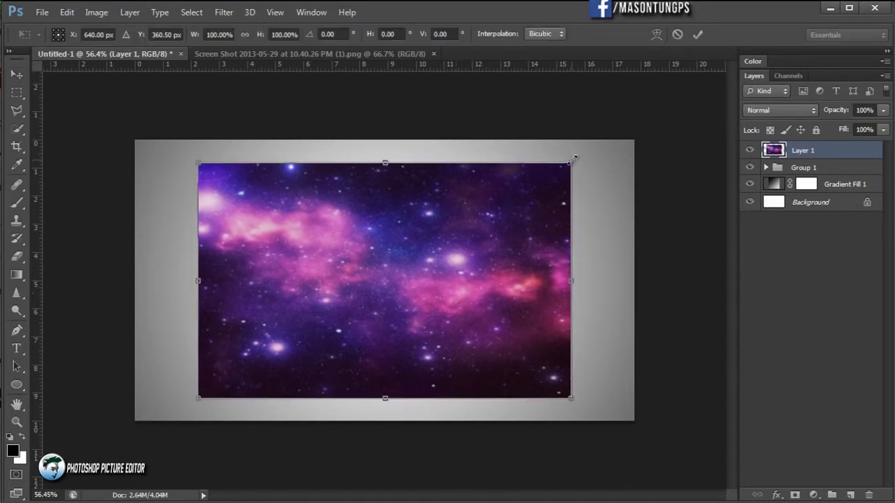
left_click_drag(573, 158, 523, 195)
key("Return")
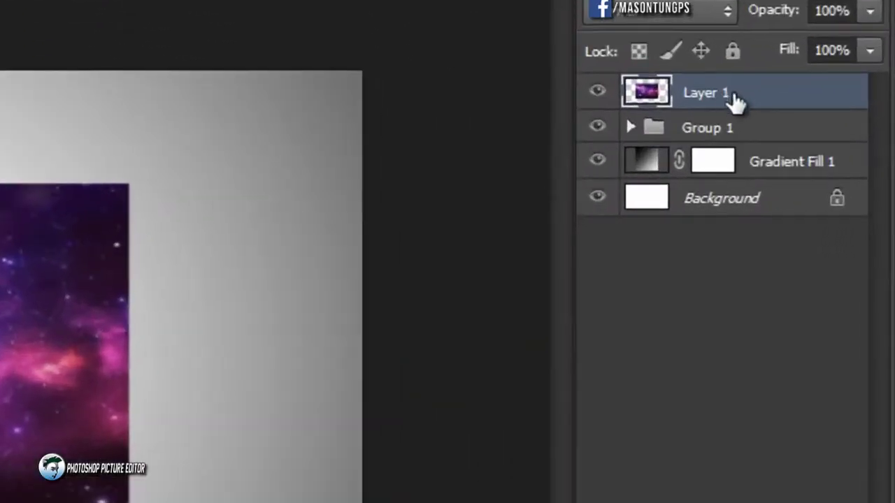
left_click(732, 105, "alt")
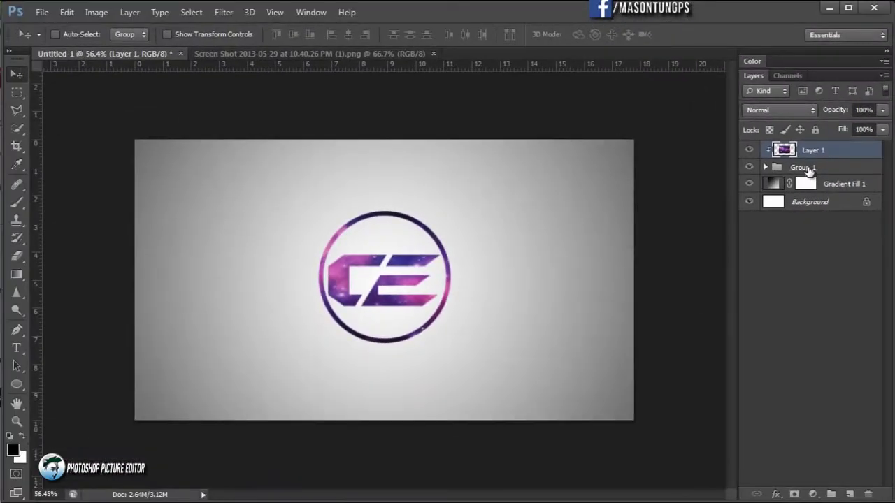
Step: Add an Inner Shadow to Group 1 in white (ffffff) with 78% opacity and a 12 px distance
left_click(806, 169)
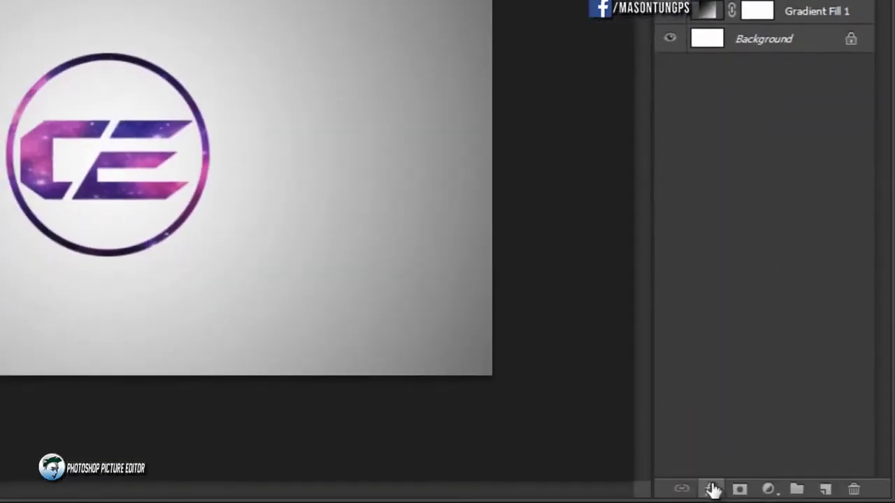
left_click(711, 489)
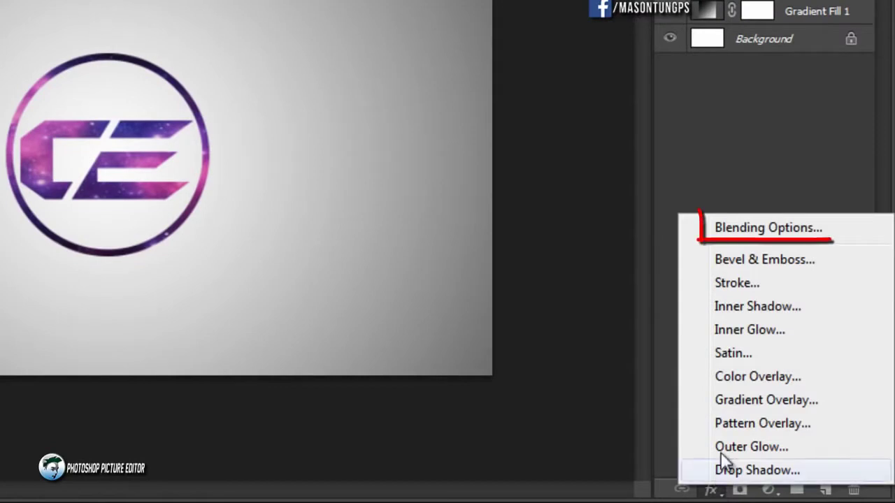
left_click(736, 232)
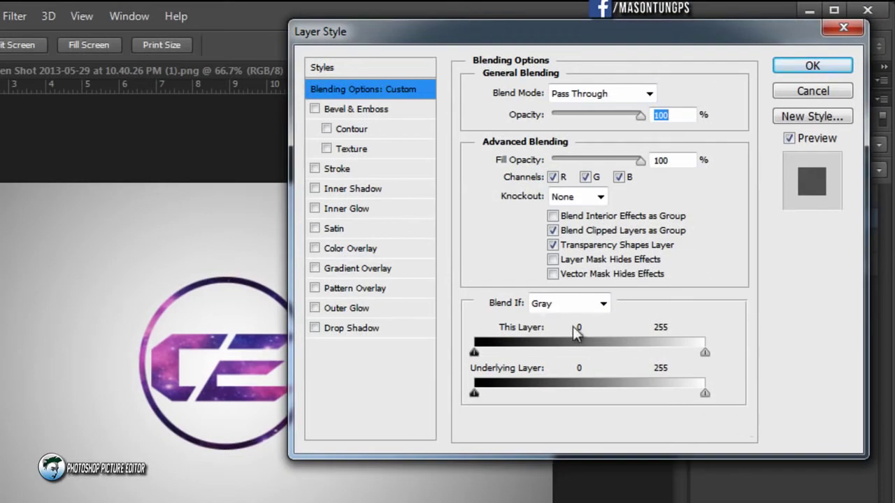
left_click(334, 189)
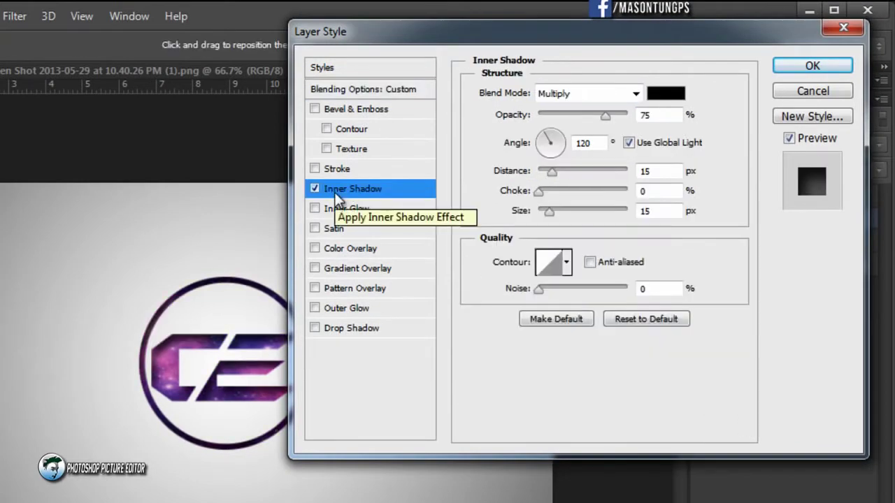
left_click(674, 98)
left_click_drag(375, 232, 274, 175)
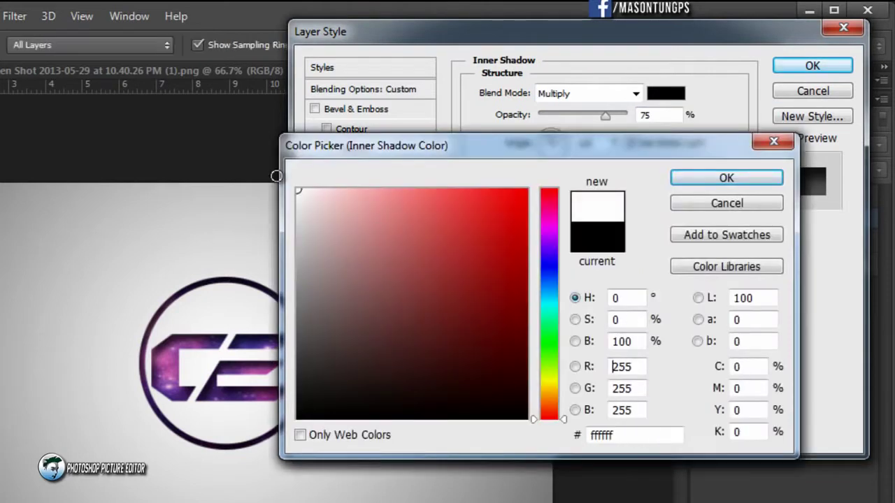
left_click(692, 176)
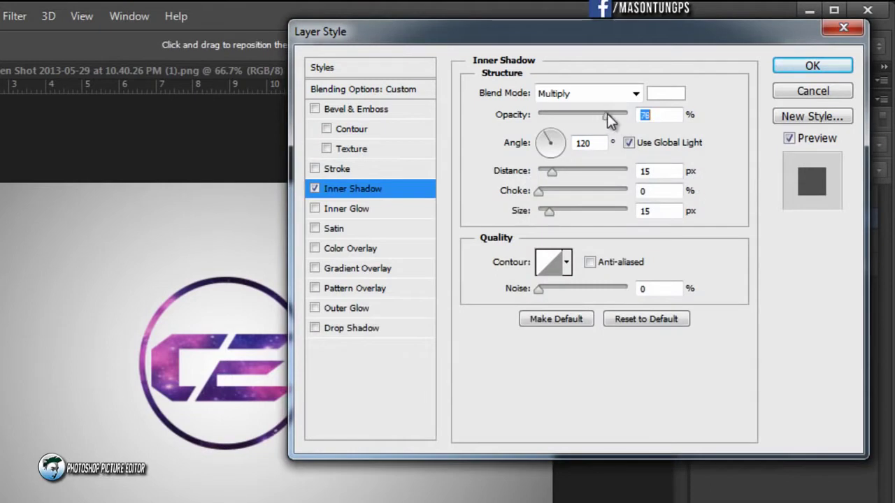
mouse_move(554, 172)
left_mouse_down()
mouse_move(566, 170)
mouse_move(539, 168)
mouse_move(550, 167)
left_mouse_up()
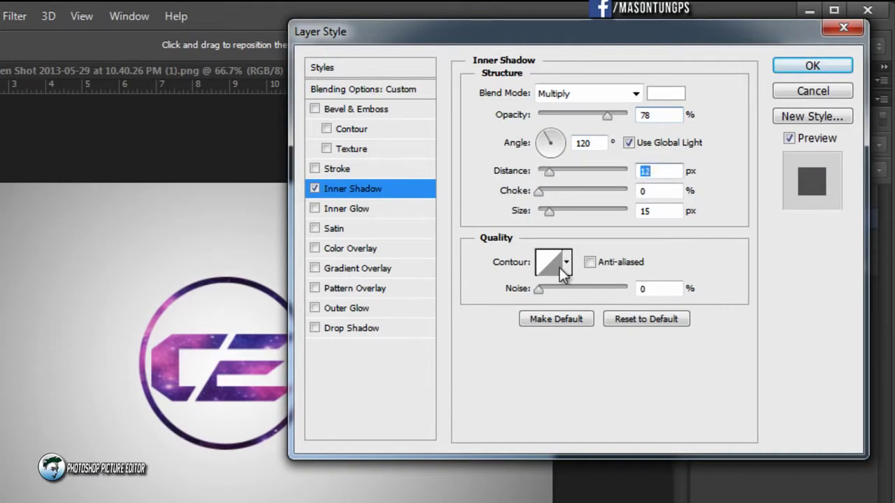
Step: Add a black Drop Shadow to Group 1 with 66% opacity and a 3 px distance
left_click(334, 325)
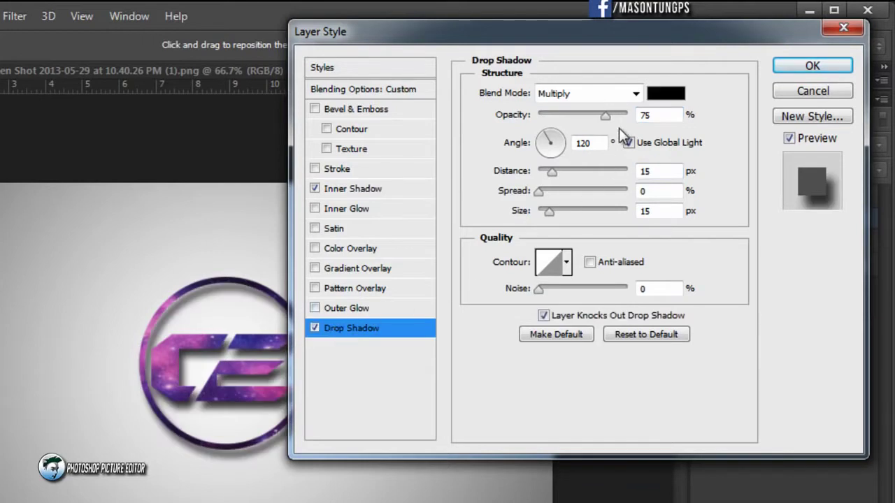
left_click_drag(606, 115, 631, 117)
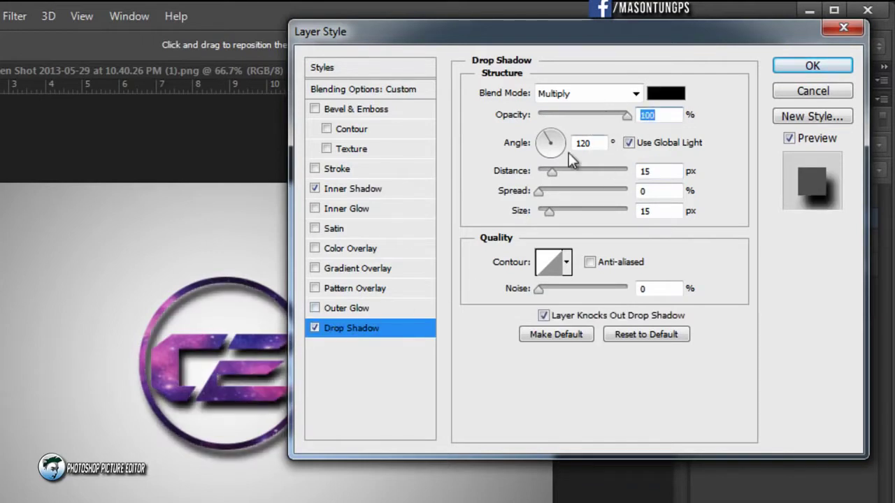
left_click_drag(550, 170, 542, 171)
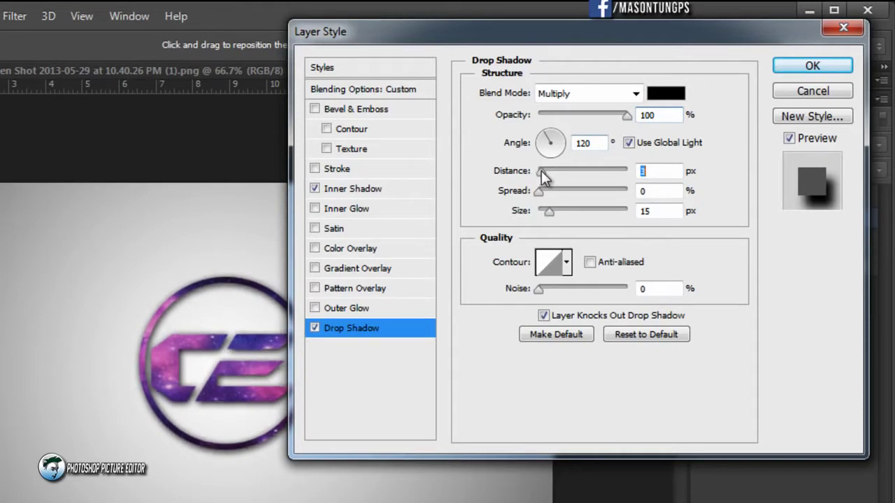
left_click_drag(632, 118, 597, 114)
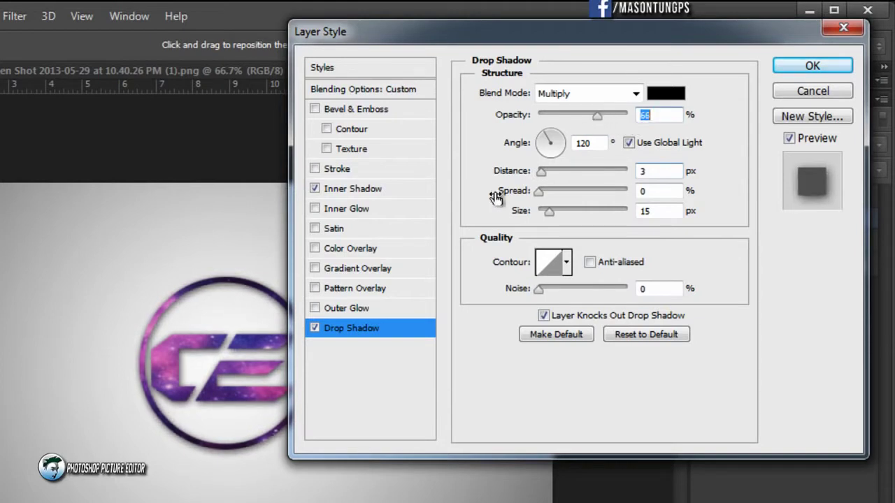
Step: Add a Gradient Overlay to Group 1 running from light grey (bfbfbf) to white at 13% opacity, and apply the layer style
left_click(361, 268)
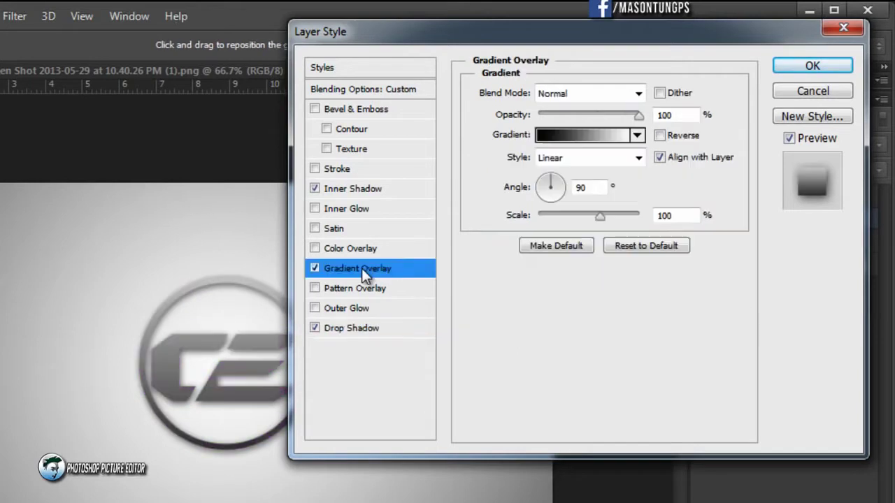
left_click(543, 136)
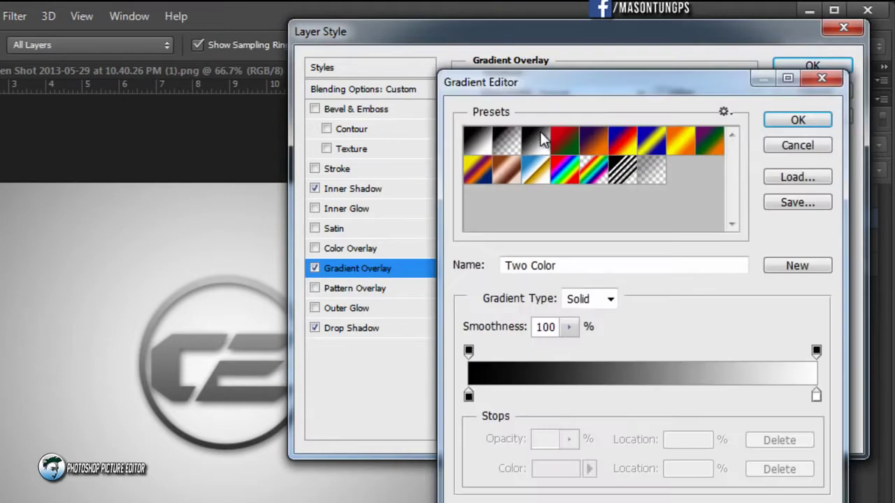
left_click(469, 396)
left_click(550, 469)
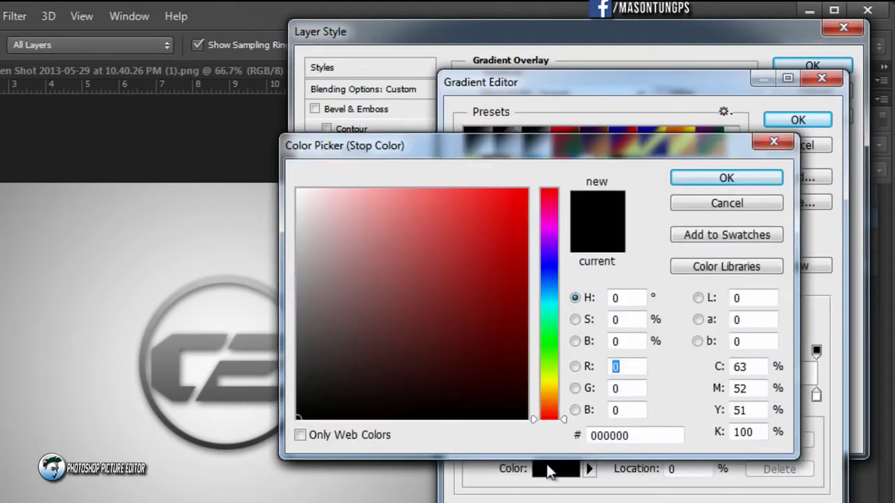
left_click_drag(310, 296, 292, 250)
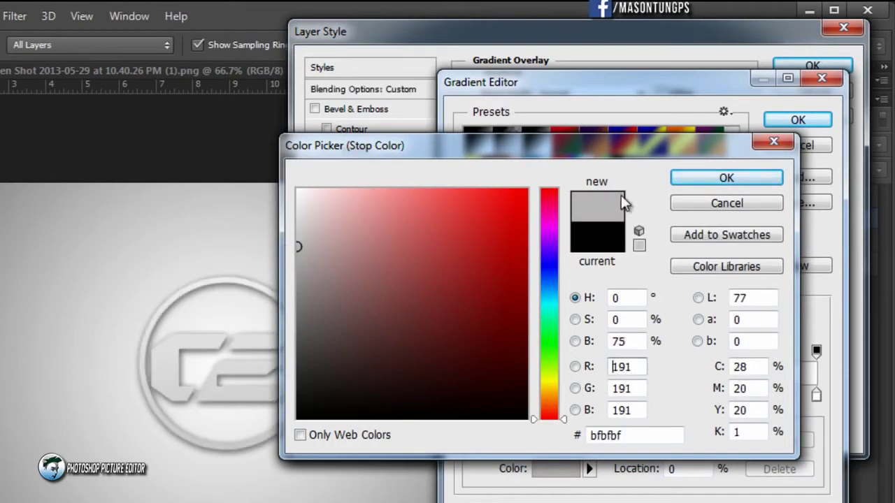
left_click(704, 179)
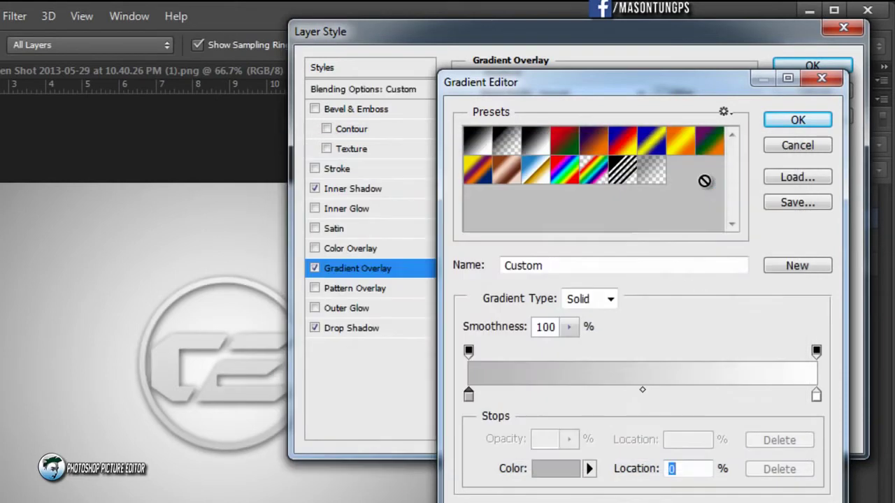
left_click(782, 121)
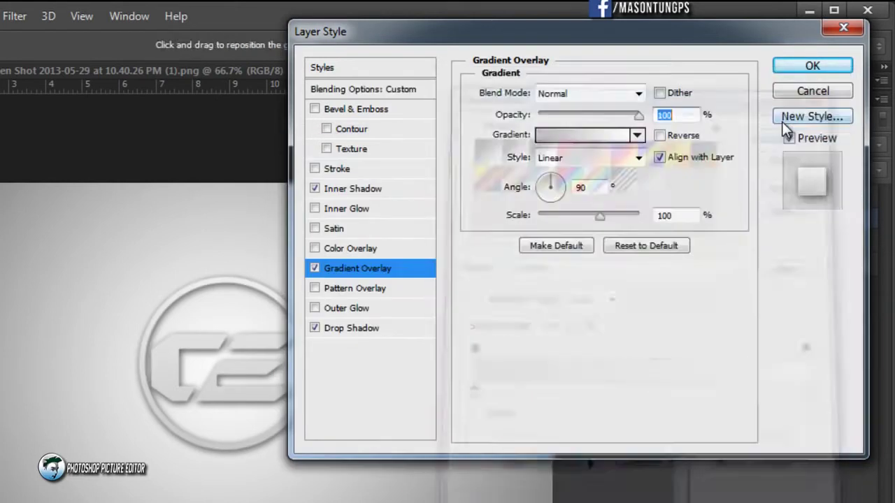
left_click_drag(639, 114, 550, 116)
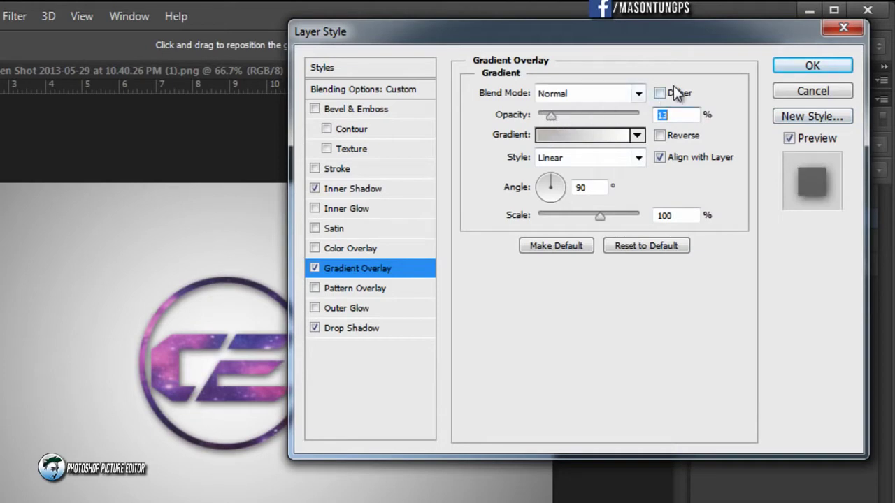
left_click(809, 66)
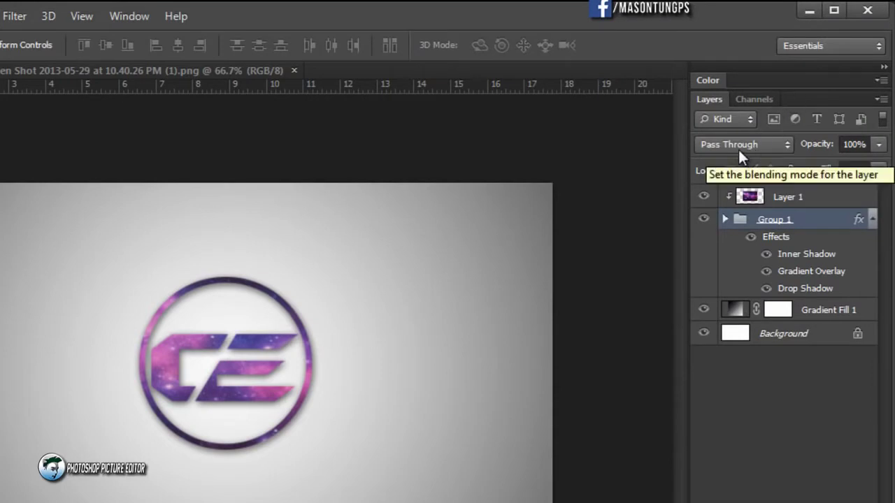
key("z")
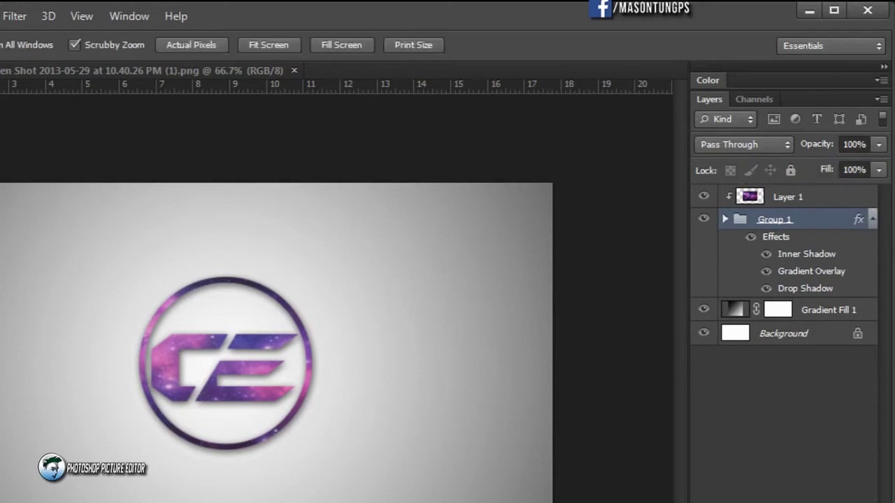
left_click_drag(280, 366, 261, 365)
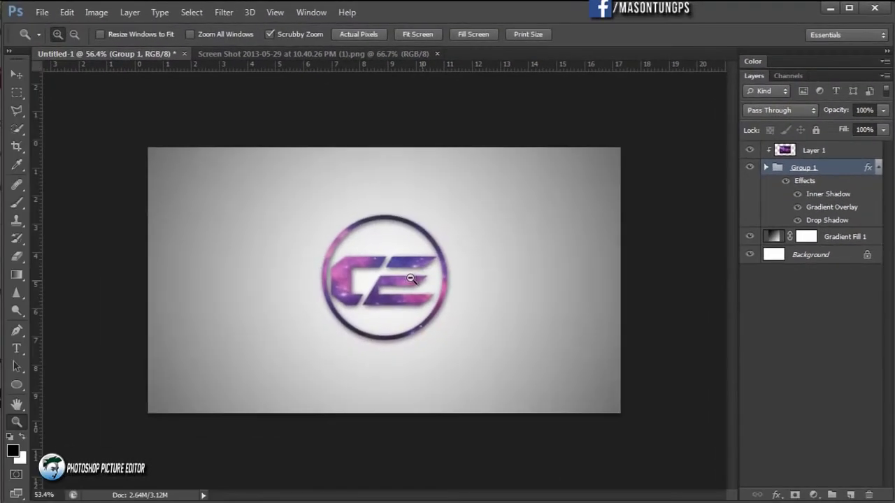
left_click_drag(411, 279, 414, 279)
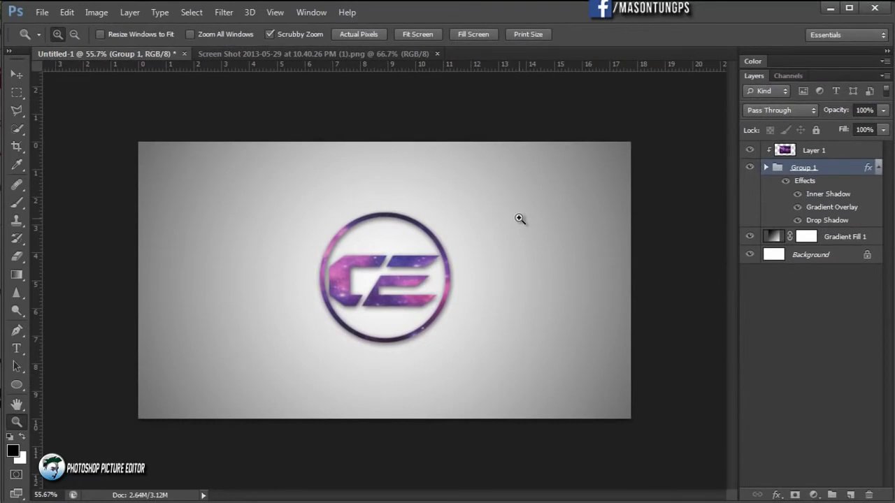